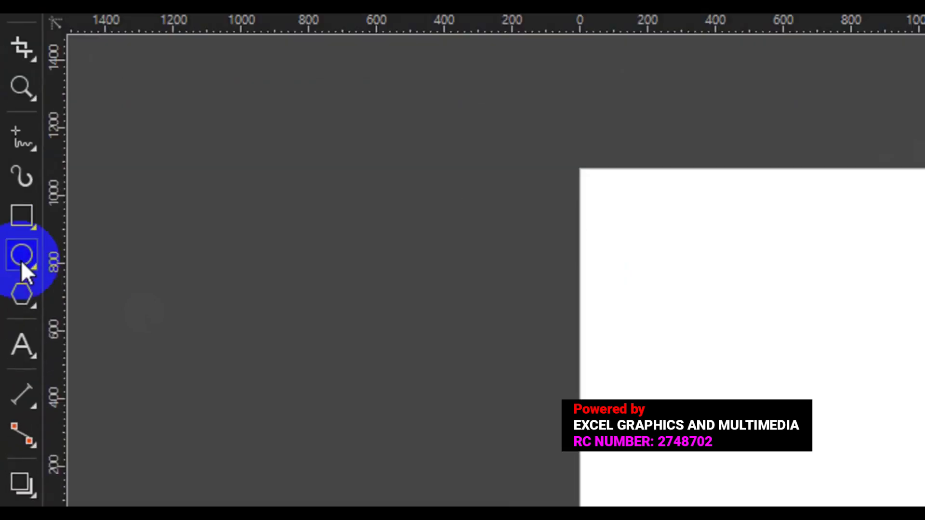
- Draw a 532-pixel circle centred on the page and pick the Complex Star tool
click(22, 264)
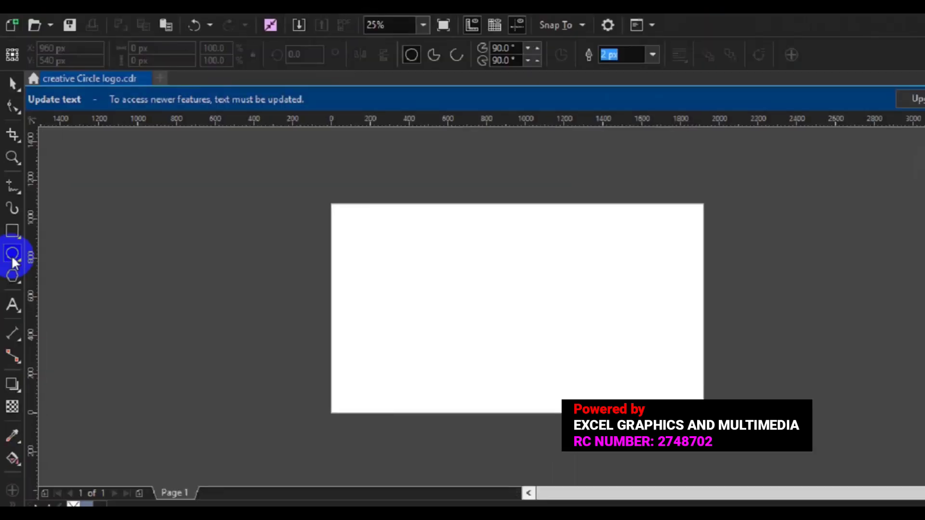
drag(435, 271, 526, 347)
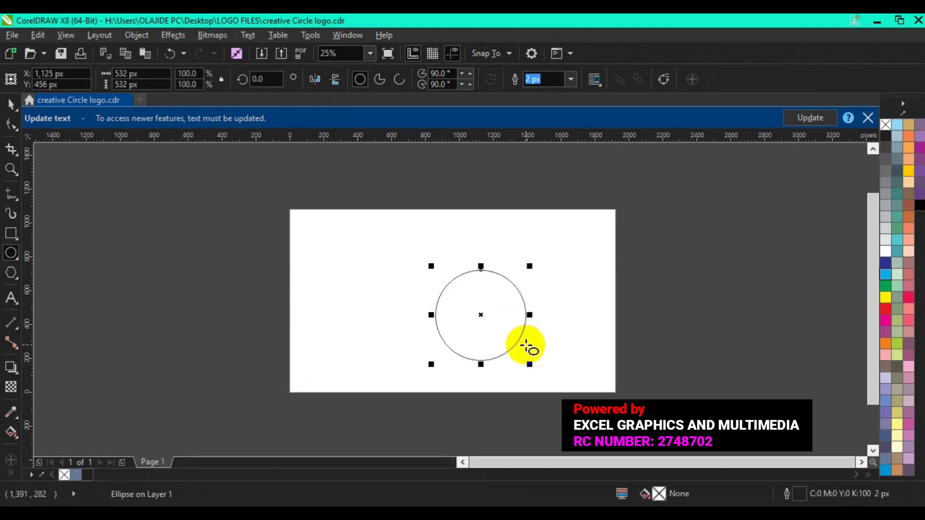
key(p)
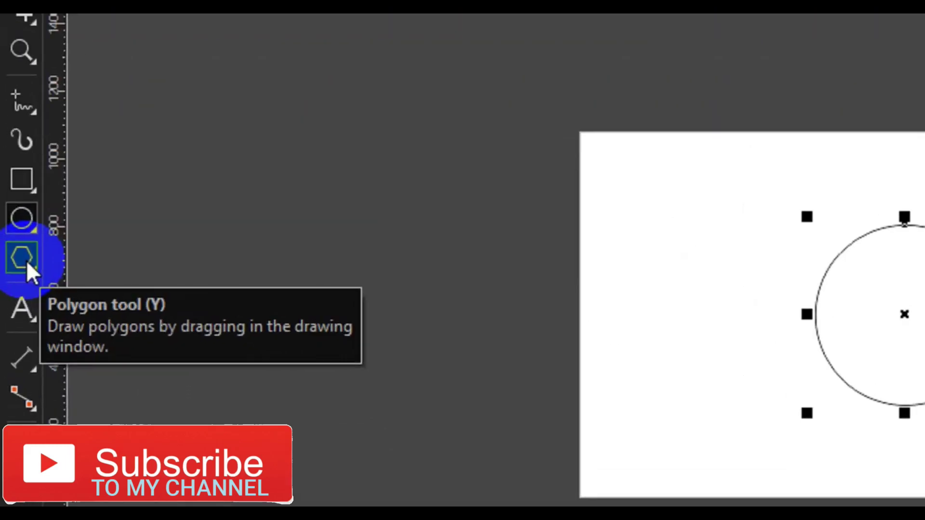
click(12, 275)
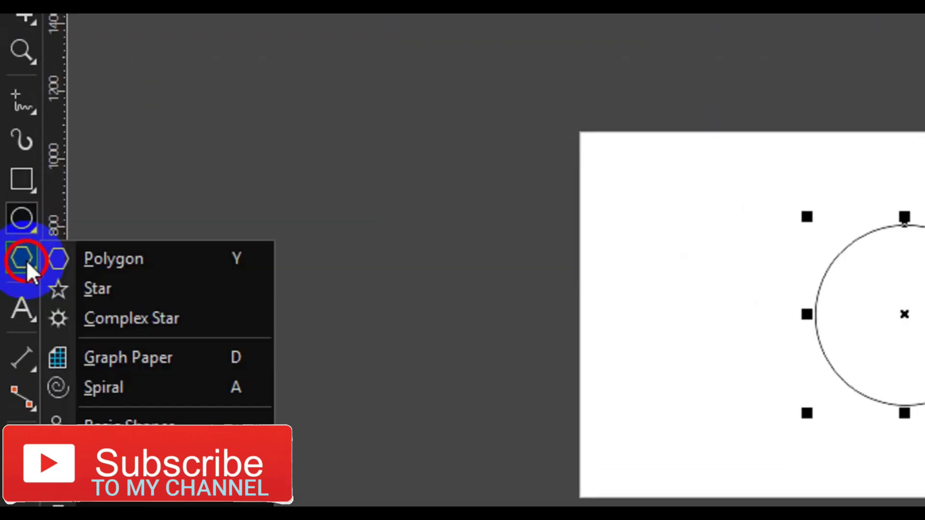
click(155, 321)
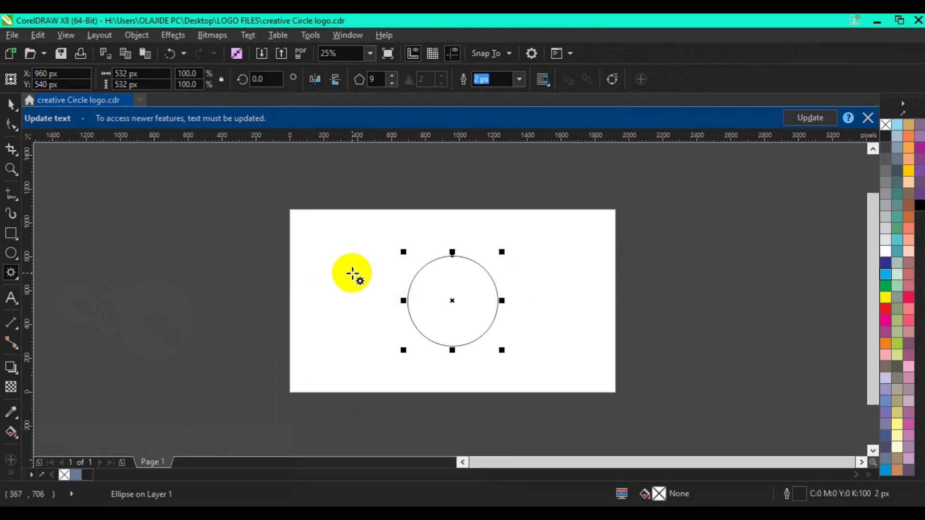
- Draw a small nine-point complex star about 59 px wide above the circle's upper left
drag(353, 273, 360, 281)
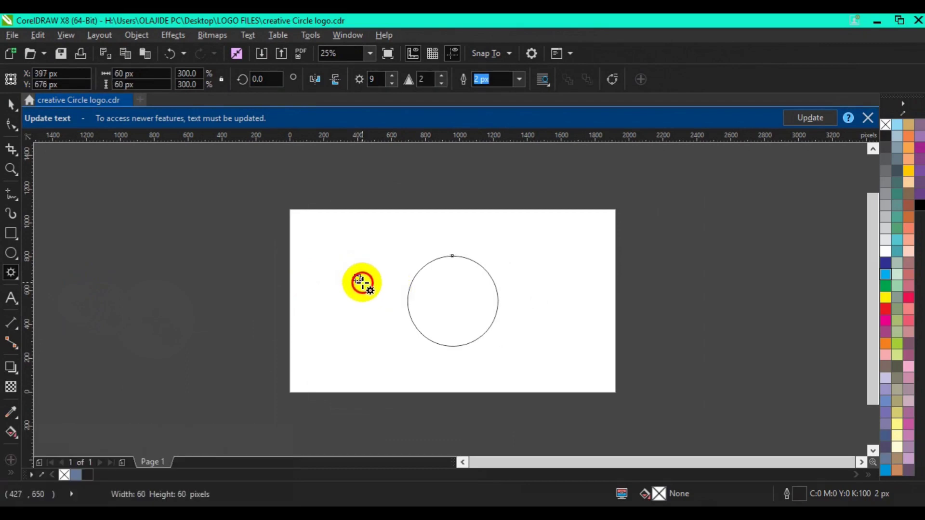
drag(361, 282, 361, 281)
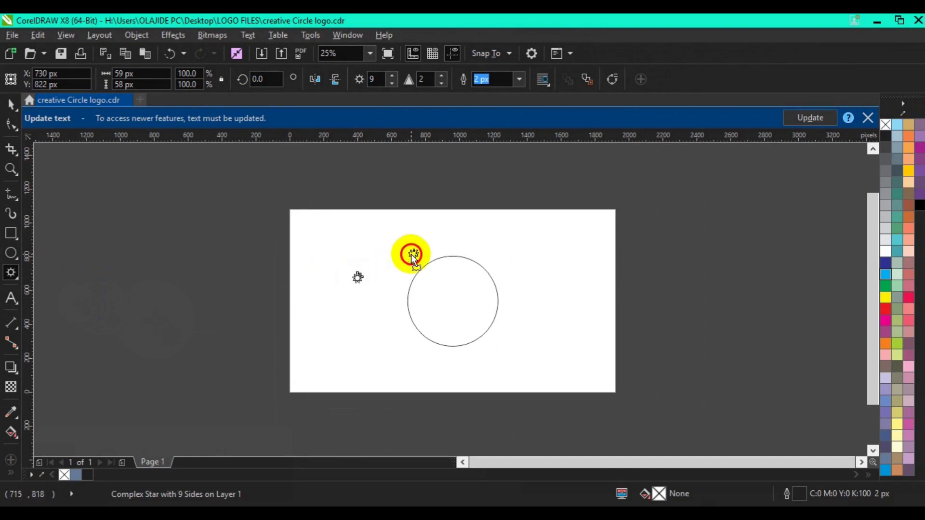
drag(414, 254, 416, 255)
click(464, 335)
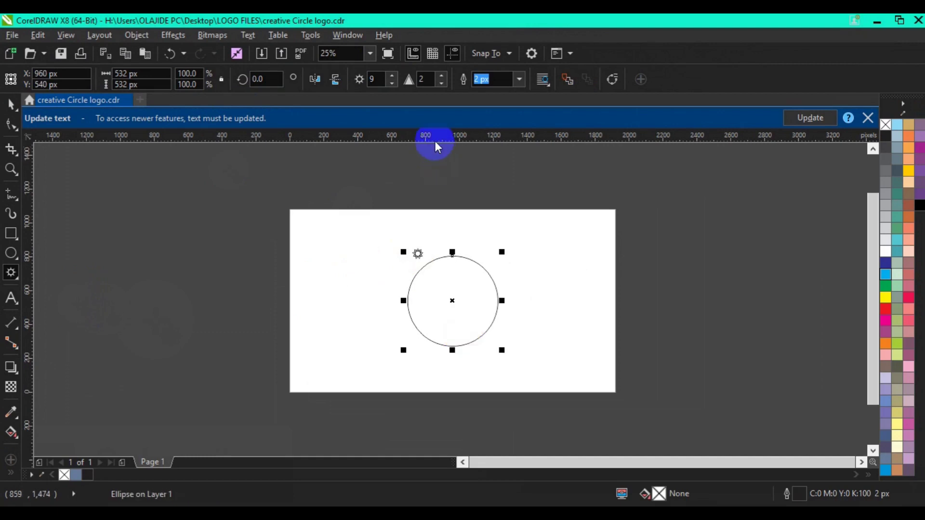
- Snap a horizontal and a vertical guideline through the circle's centre
drag(435, 141, 442, 300)
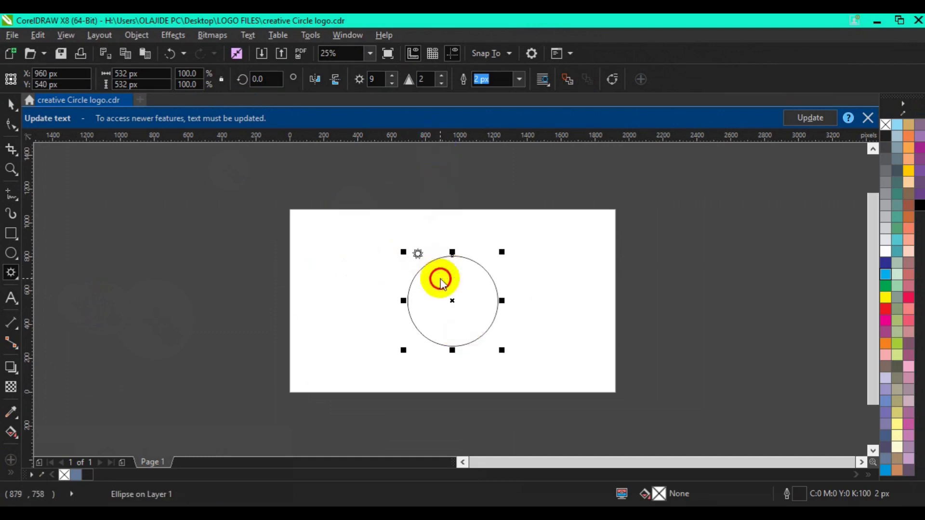
click(443, 300)
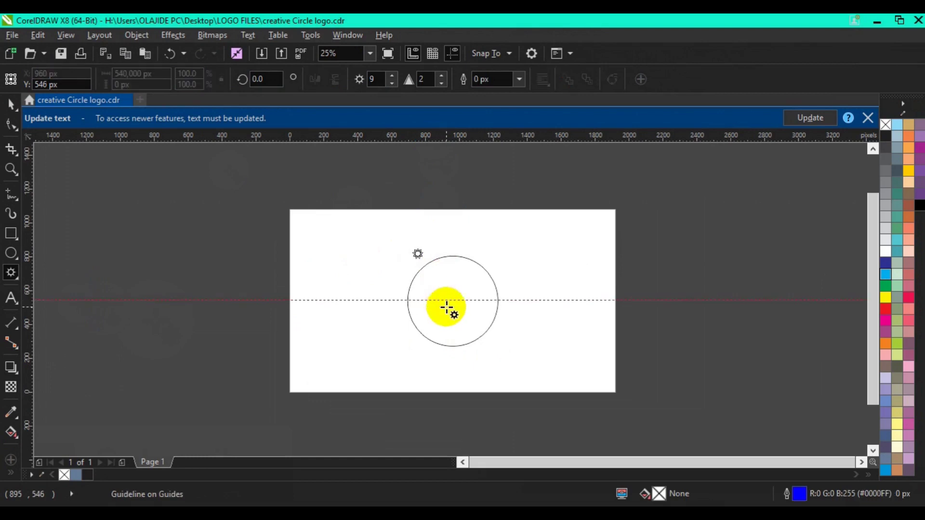
click(449, 316)
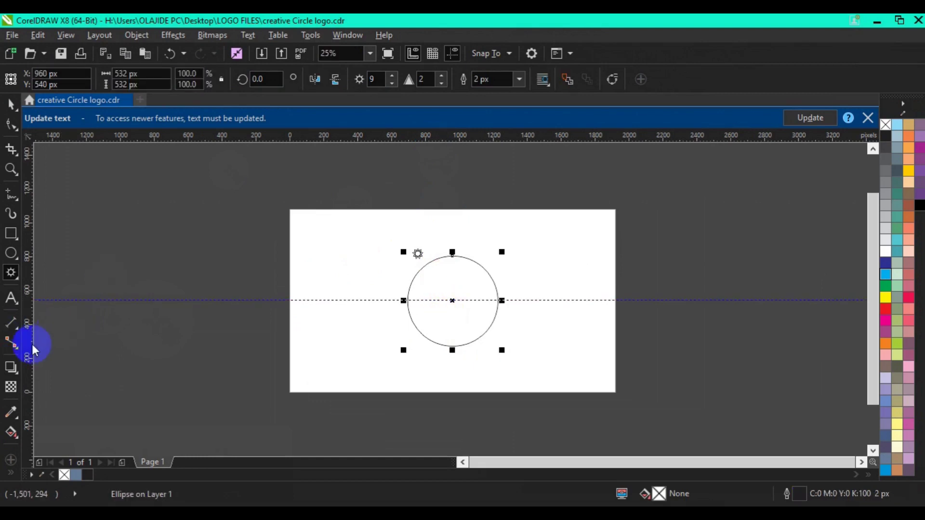
drag(74, 350, 455, 348)
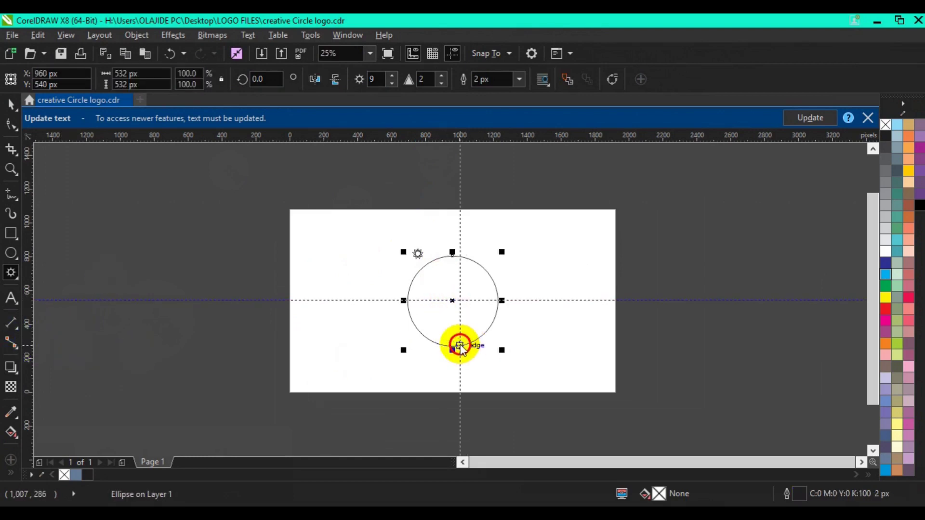
drag(456, 348, 452, 346)
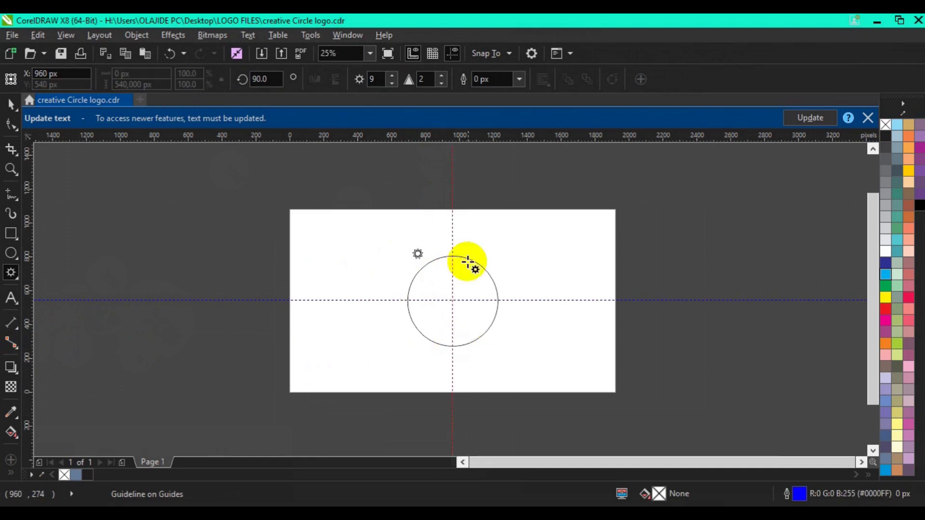
drag(420, 258, 419, 254)
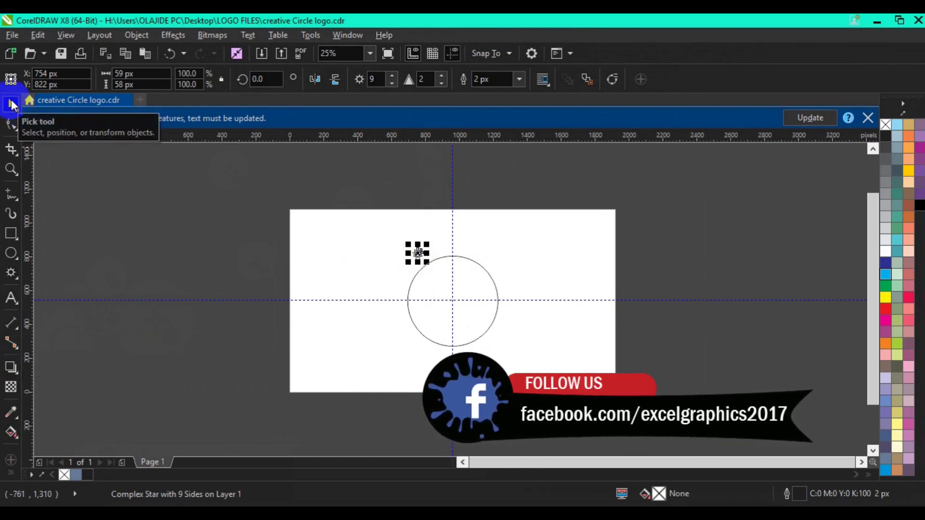
- Move the small star's rotation centre onto the circle's centre point
click(11, 104)
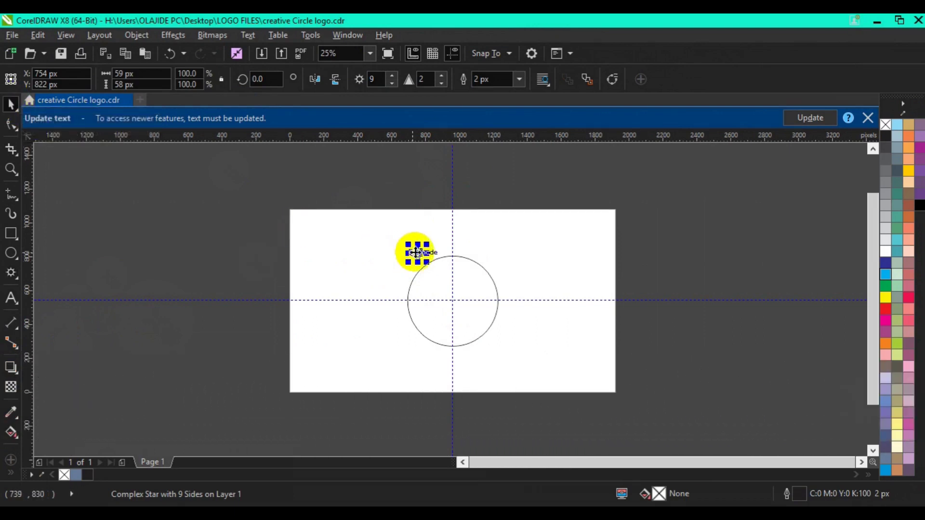
click(415, 252)
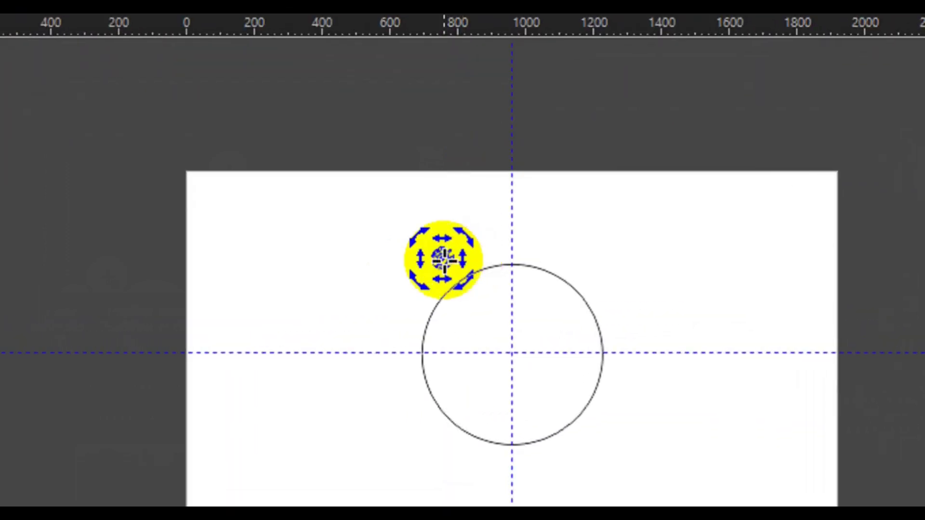
drag(443, 258, 514, 365)
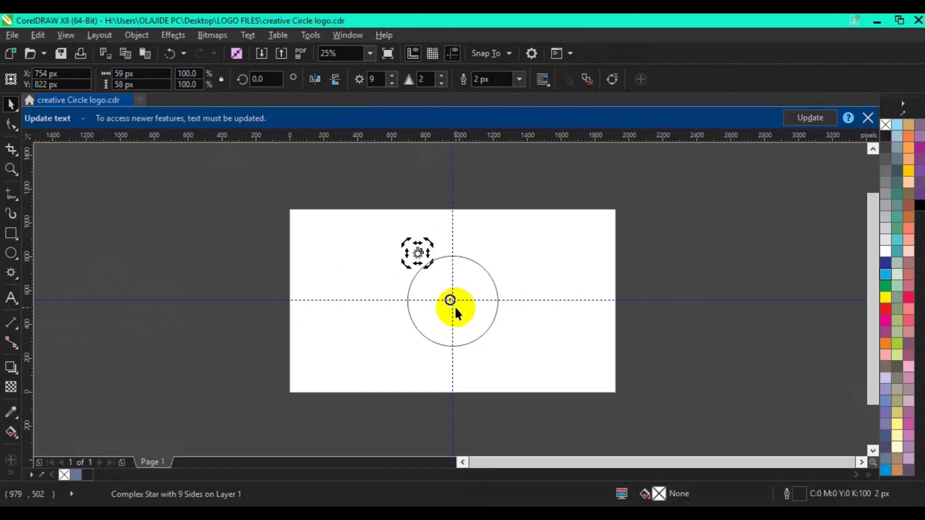
click(526, 355)
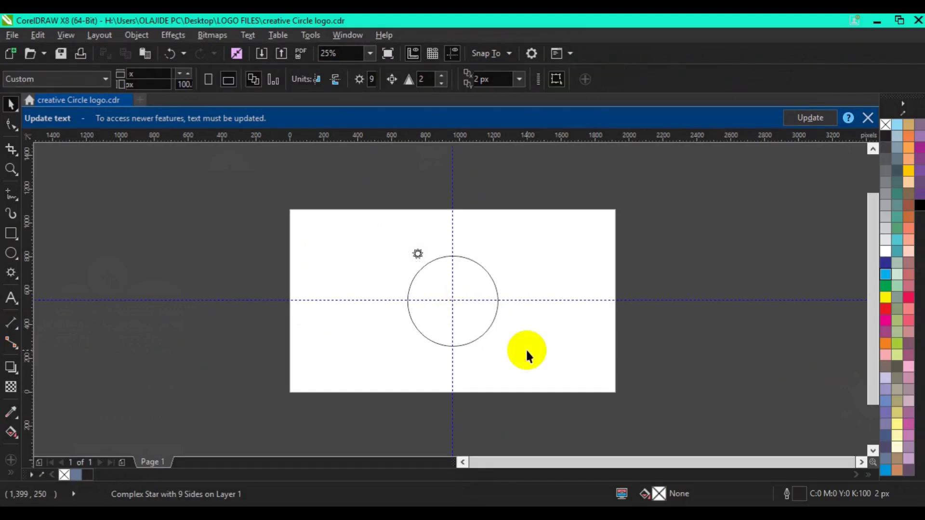
click(418, 252)
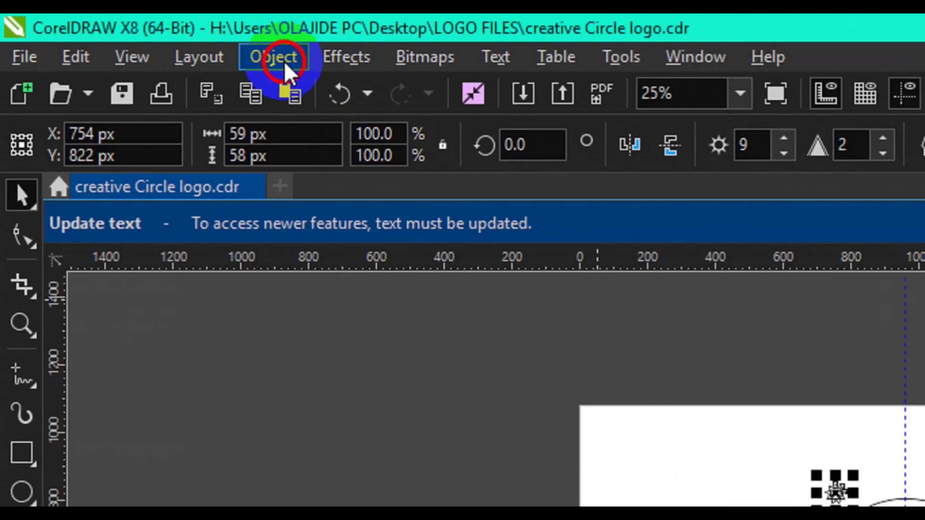
- Show the Rotate tab of the Transformations docker for the selected star
click(285, 61)
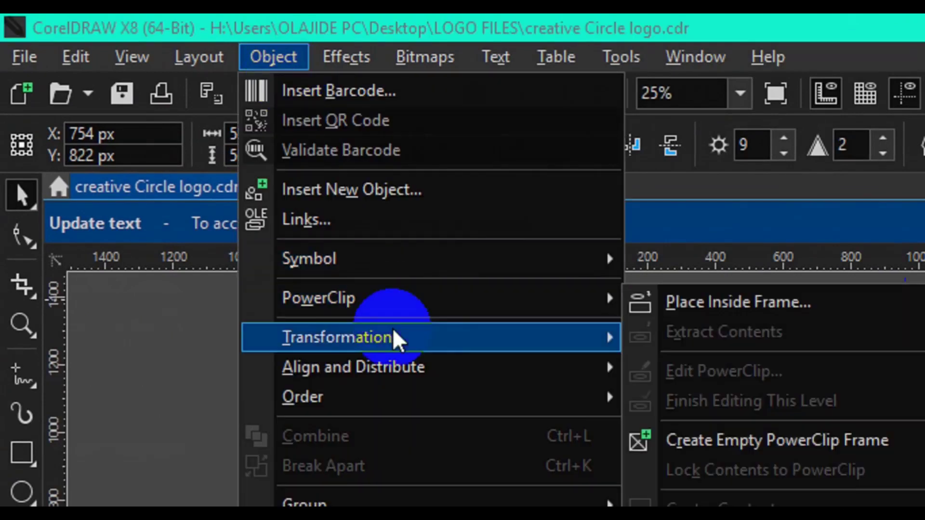
mouse_move(279, 338)
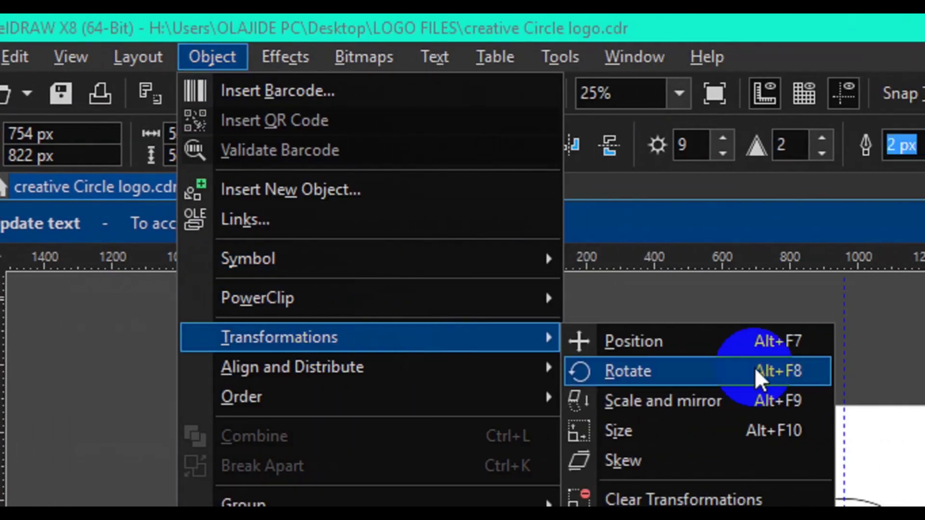
click(696, 371)
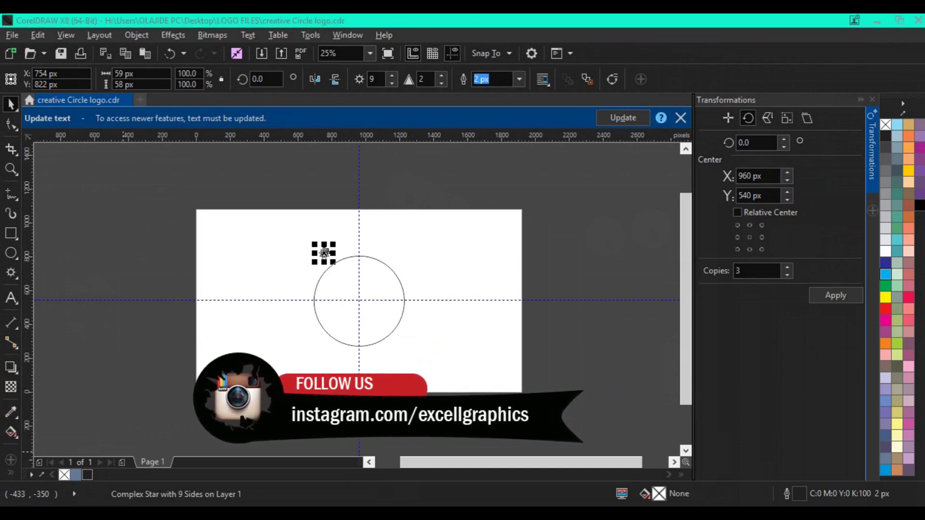
- Find 'calculator' through Windows search and launch the Calculator app
key(super)
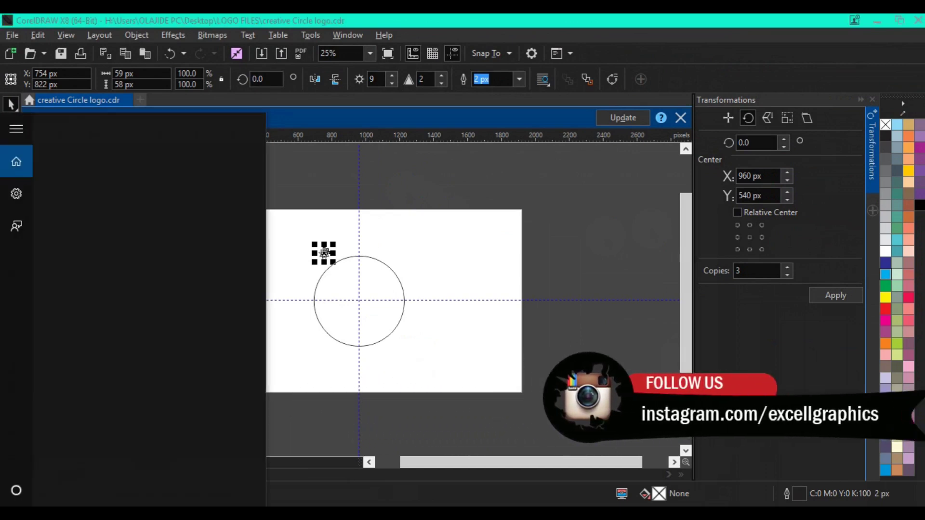
text(calcula)
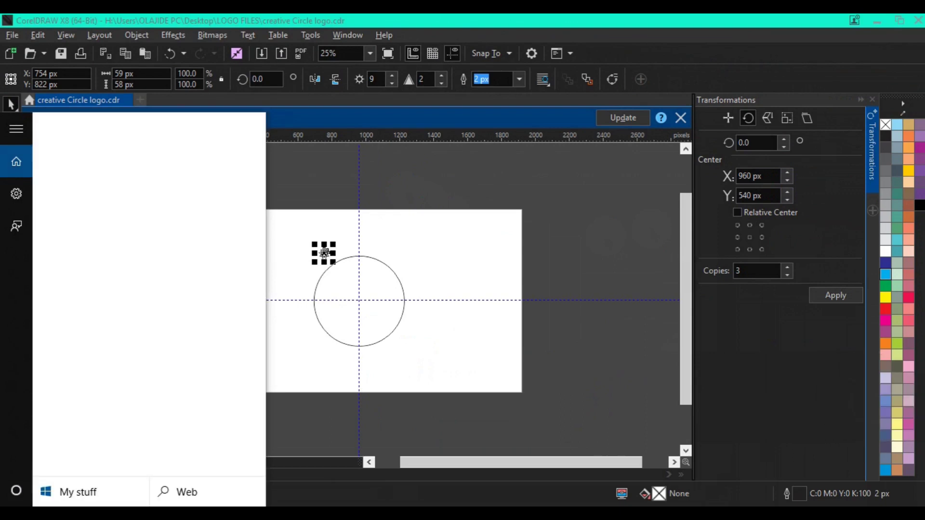
text(tor)
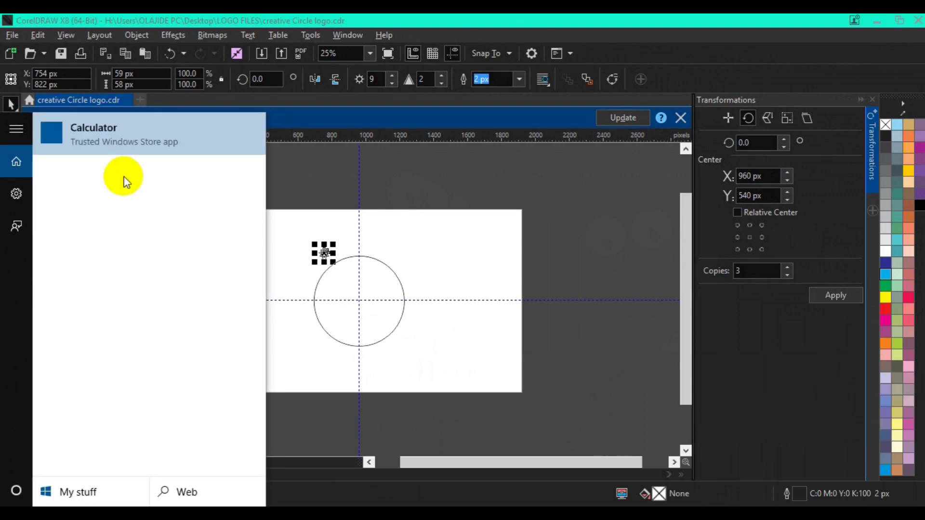
click(99, 131)
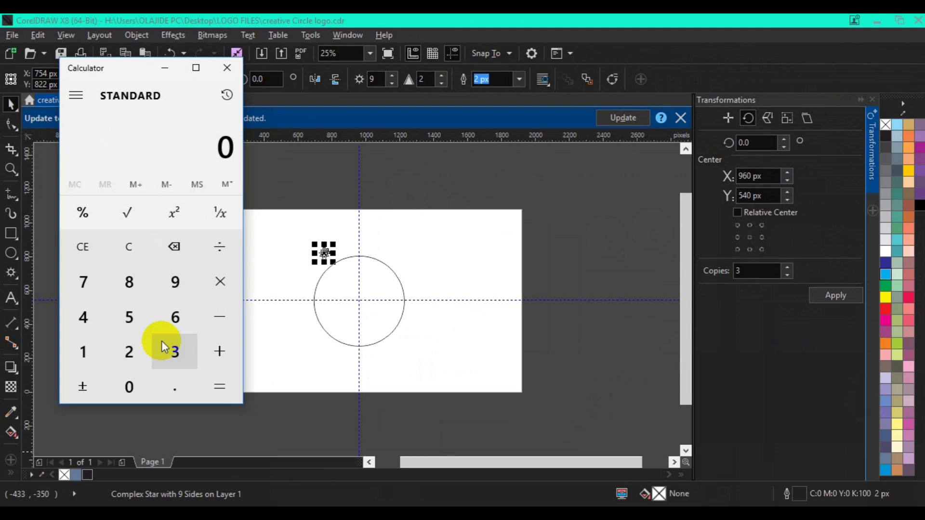
- Compute 360 ÷ 24 on the Calculator keypad, getting 15
click(162, 344)
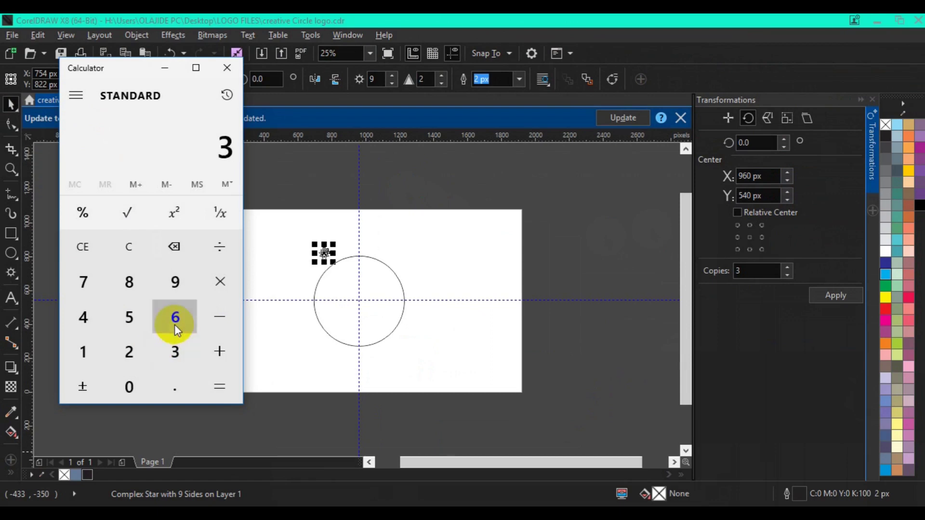
click(175, 325)
click(130, 388)
click(221, 259)
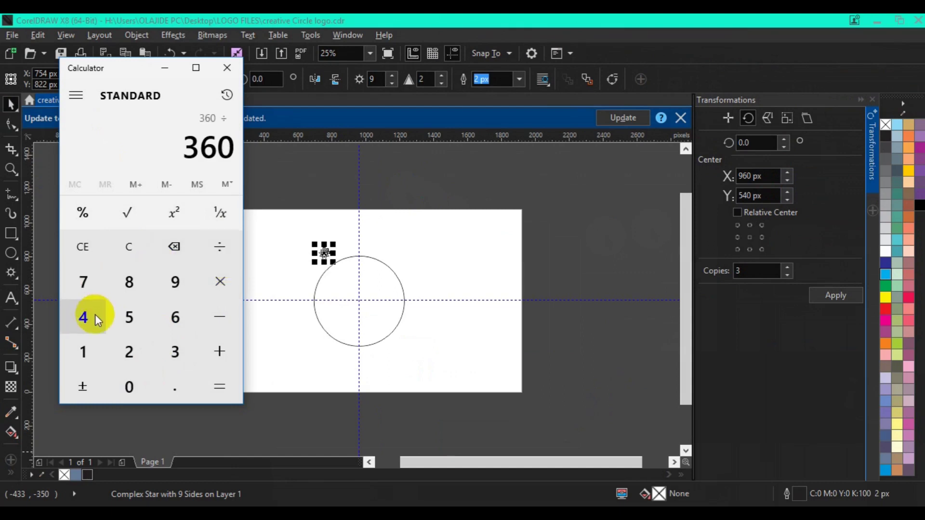
click(129, 353)
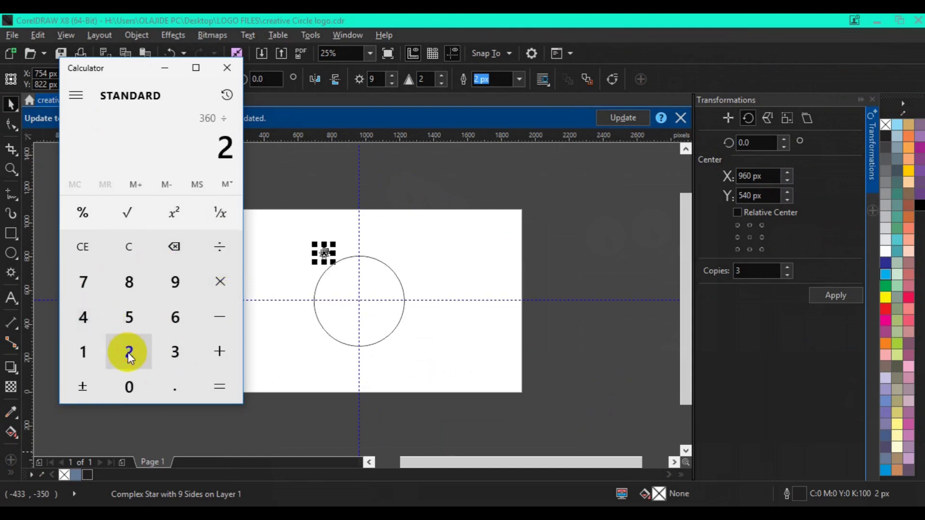
click(85, 319)
click(215, 392)
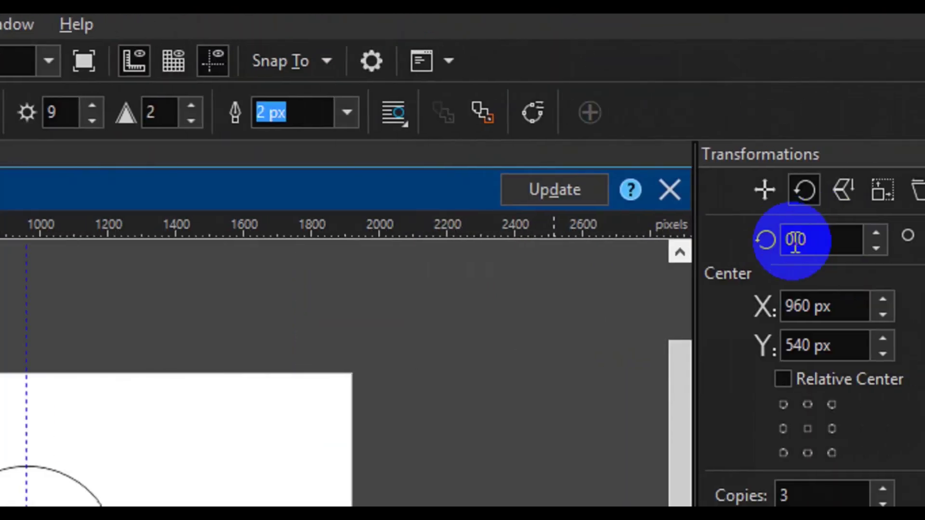
- Rotate the star by 15° with 23 copies around the circle's centre
click(795, 241)
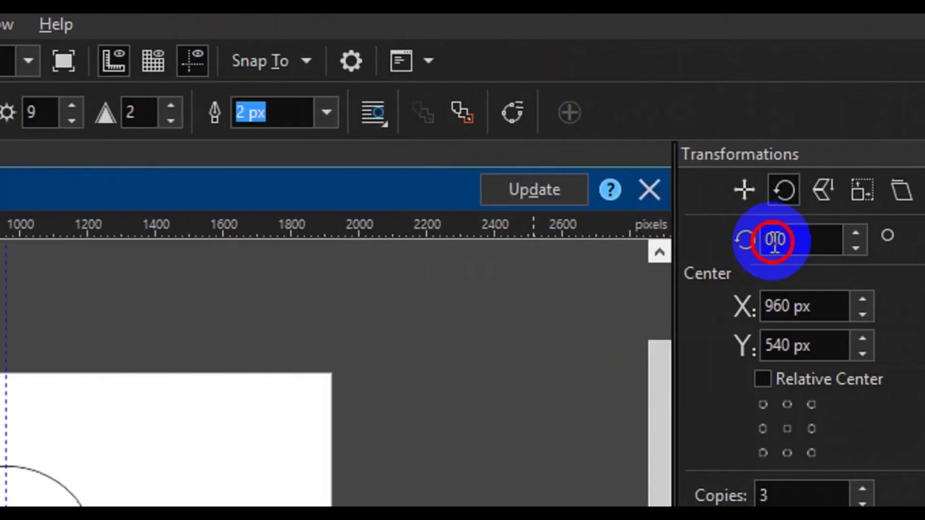
text(15)
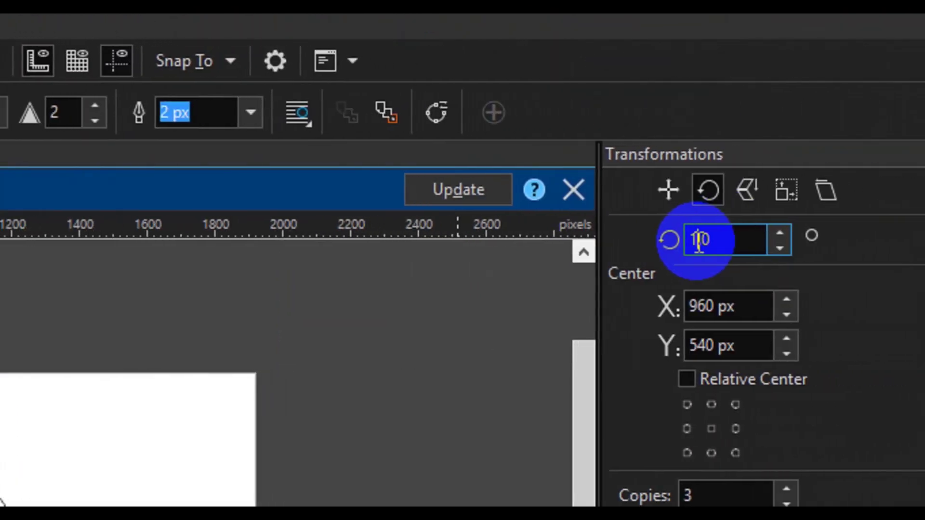
text(.0)
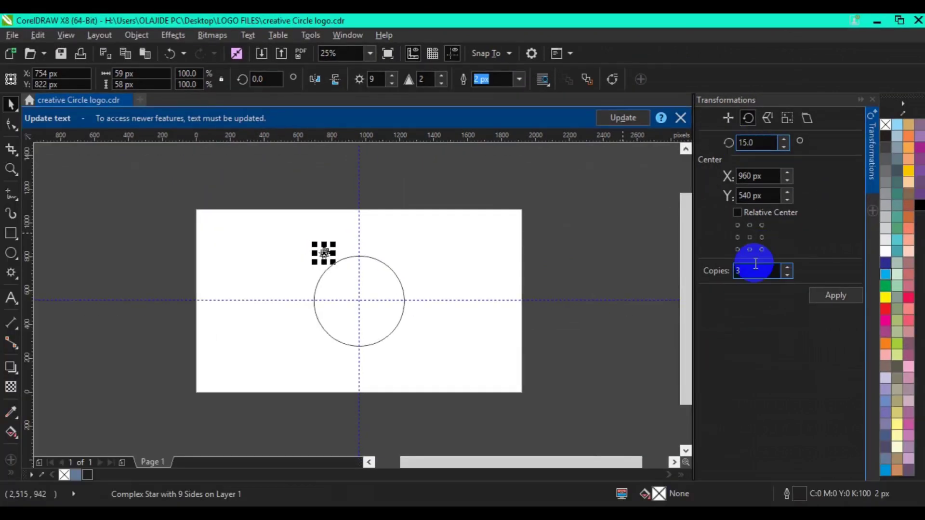
click(750, 270)
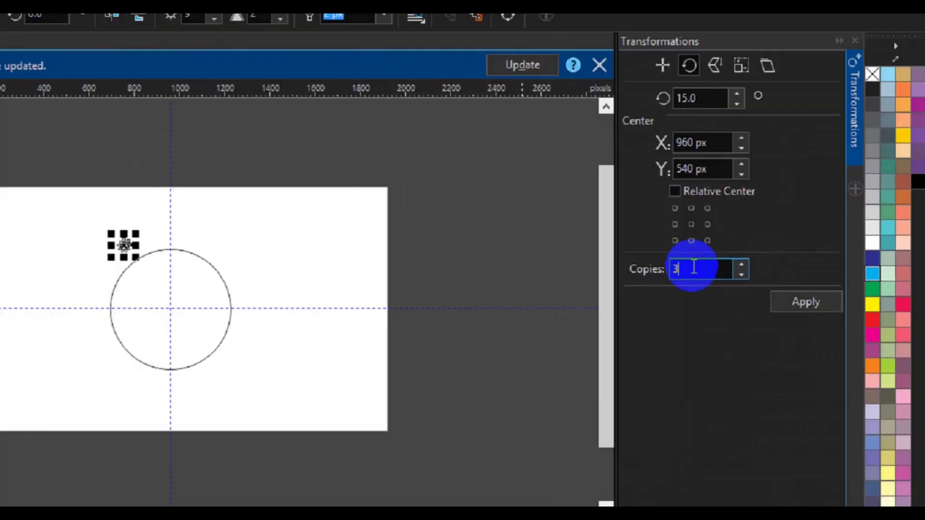
key(BackSpace)
text(23)
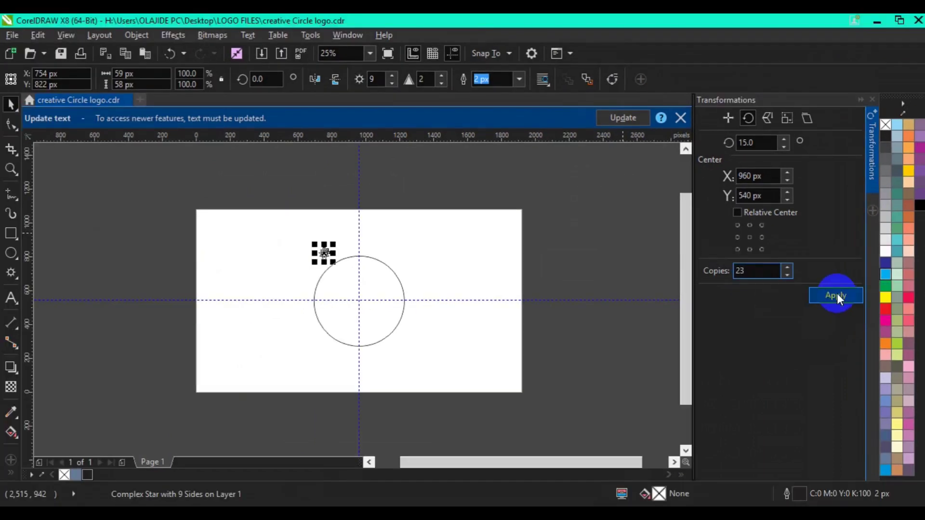
click(837, 293)
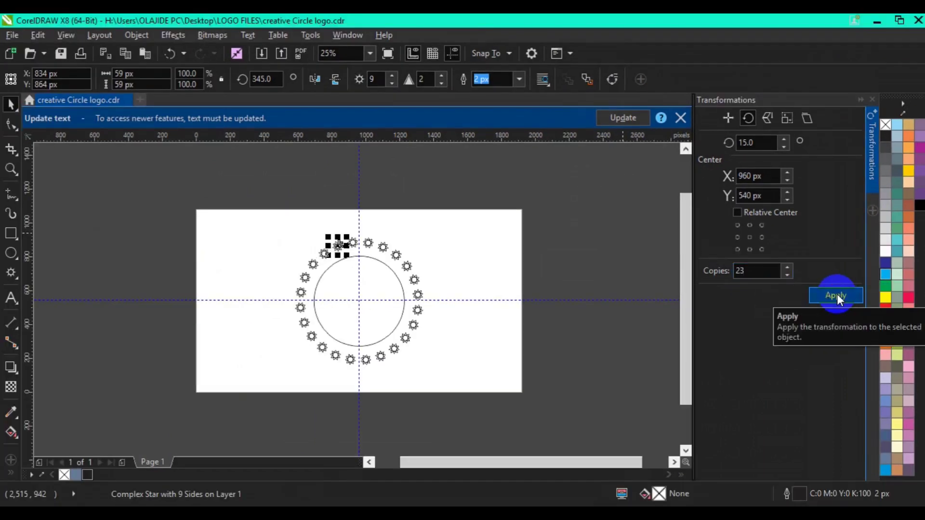
- Delete the vertical guideline and then the horizontal guideline
click(460, 190)
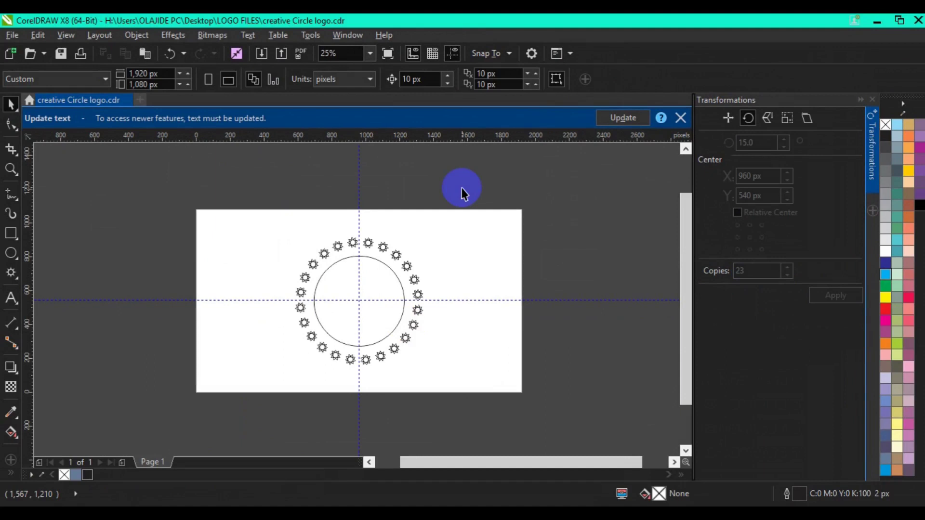
right_click(361, 196)
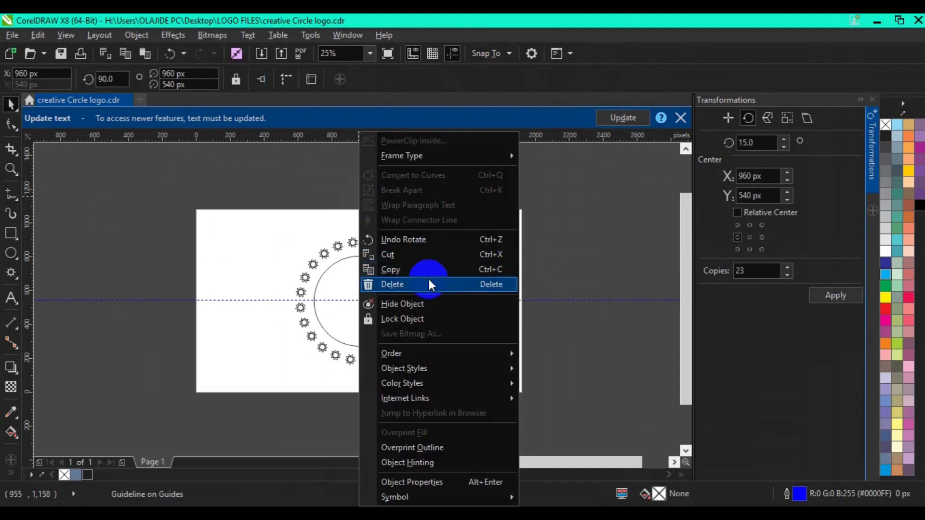
click(429, 283)
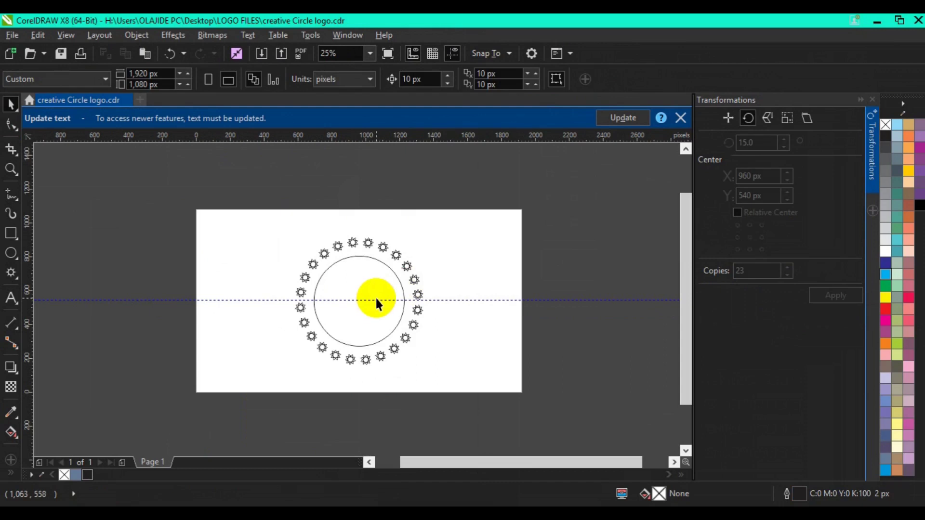
right_click(377, 299)
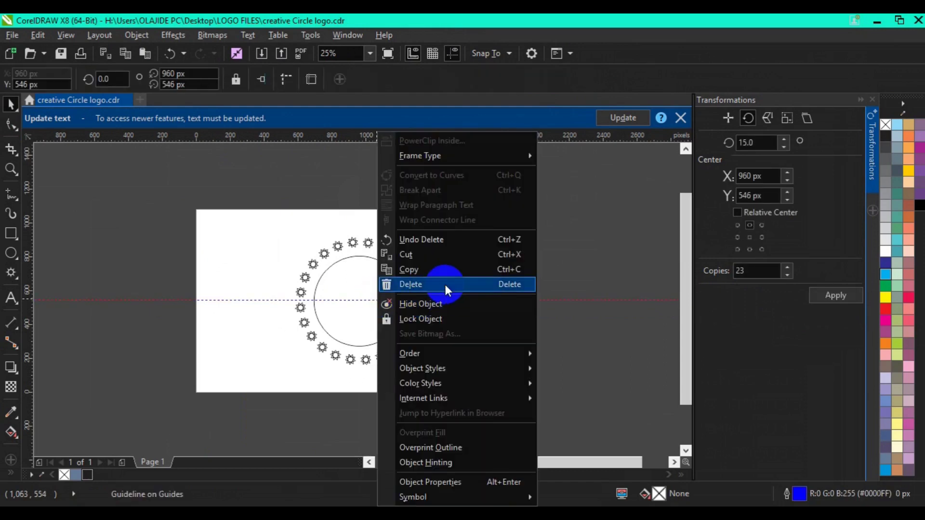
click(445, 284)
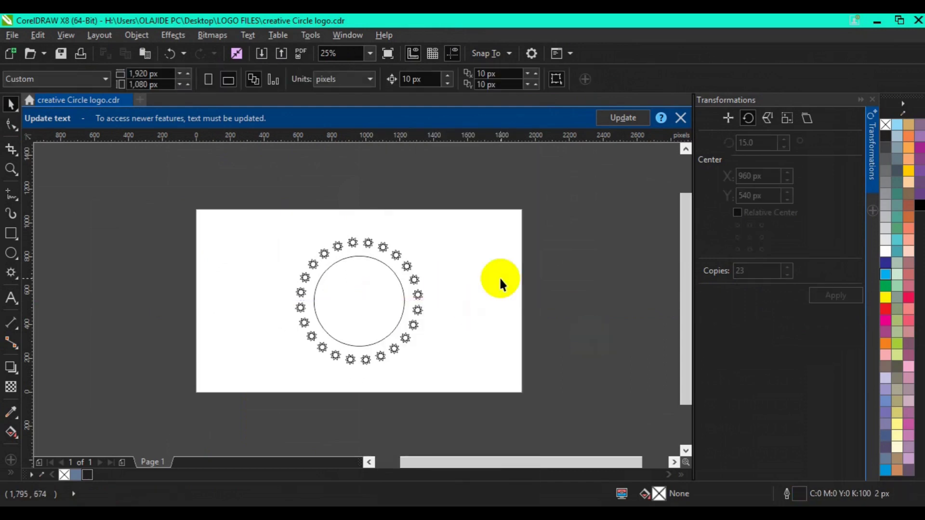